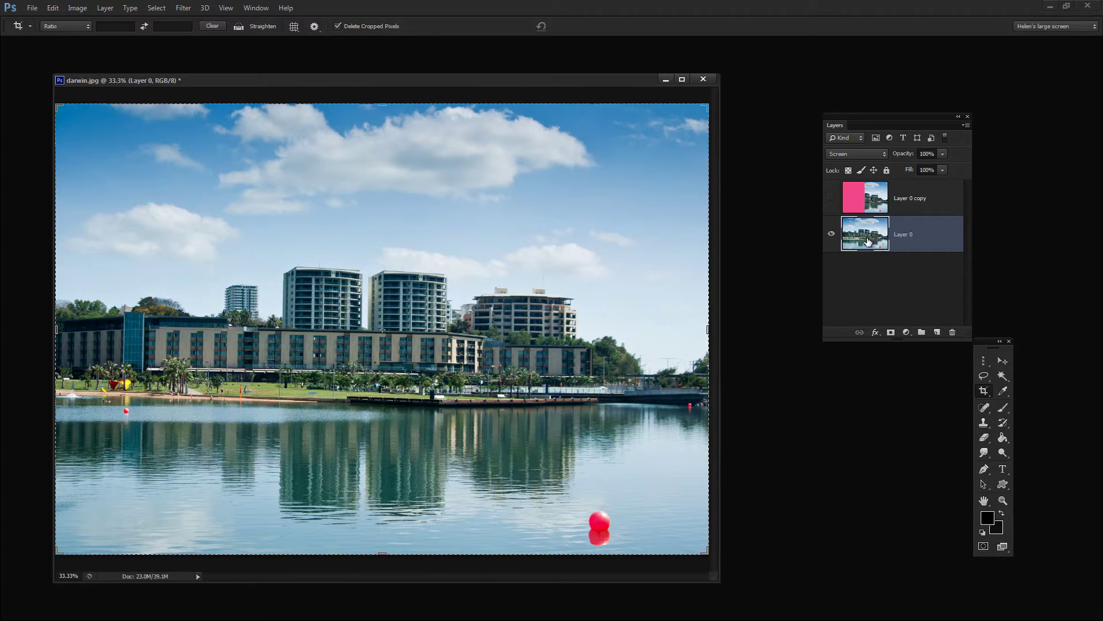
Step: Show the Layer 0 copy layer, make it the active layer, and switch to the Move tool
{"action": "left_click_drag", "start_coordinate": [845, 129], "coordinate": [793, 153]}
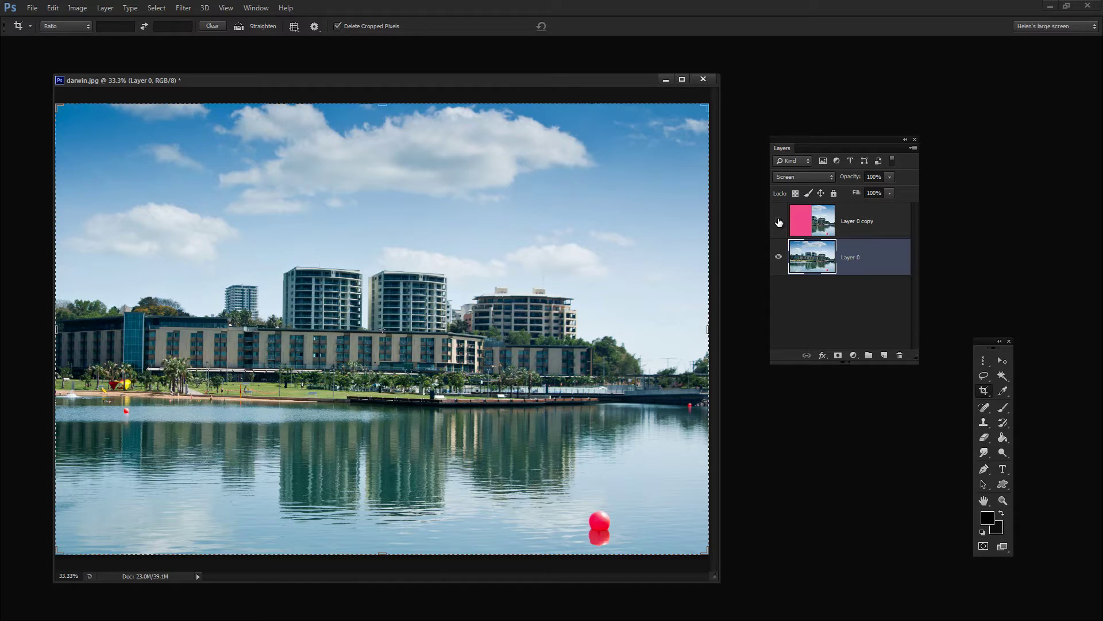
{"action": "left_click", "coordinate": [779, 222]}
{"action": "left_click", "coordinate": [839, 219]}
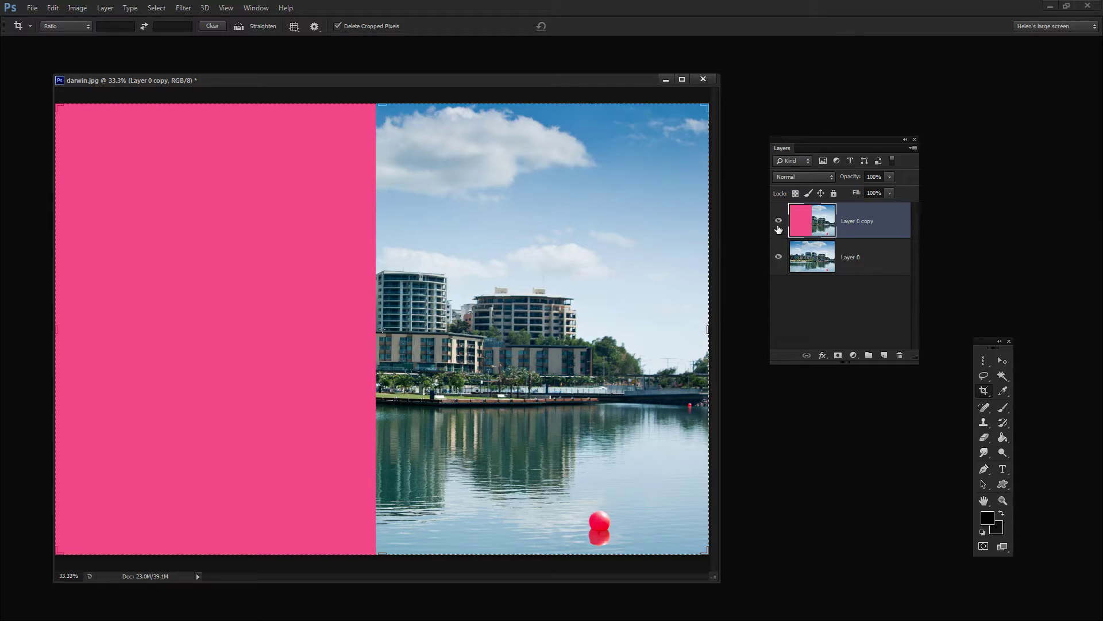
{"action": "left_click", "coordinate": [778, 221]}
{"action": "left_click", "coordinate": [778, 221]}
{"action": "left_click", "coordinate": [1002, 362]}
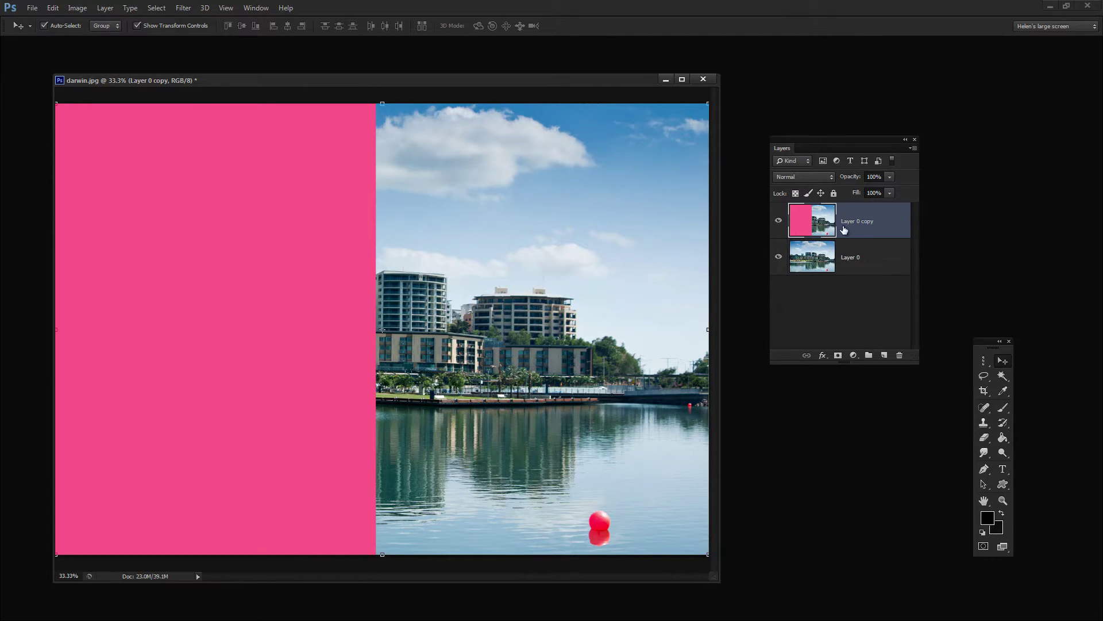
{"action": "left_click_drag", "start_coordinate": [801, 140], "coordinate": [789, 119]}
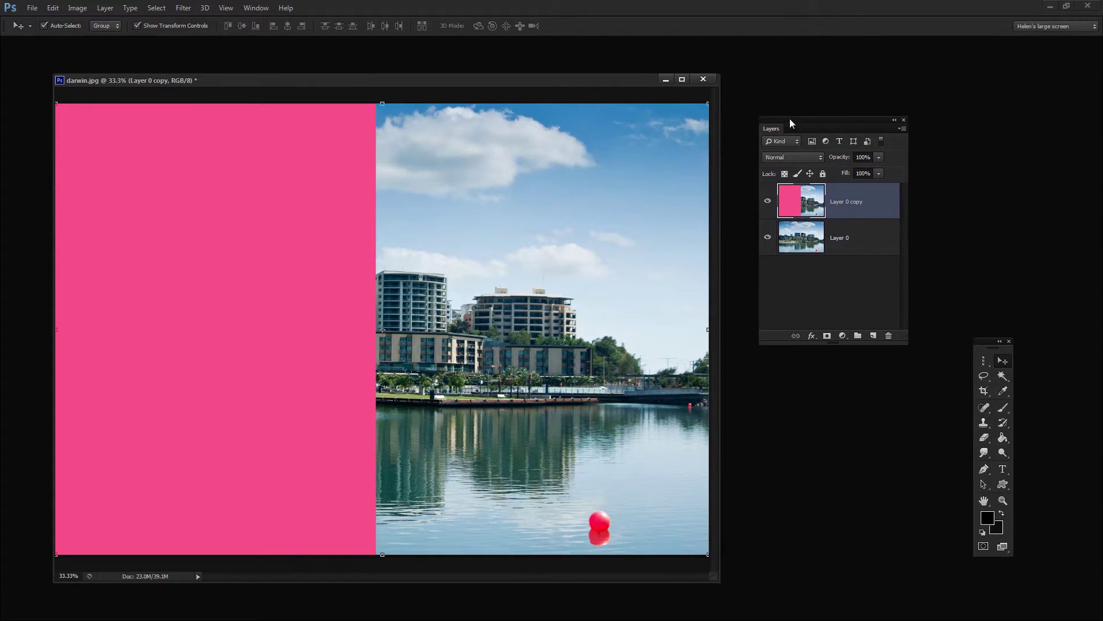
Step: Examine the available blend modes and check that the Layers panel is enabled, ending with Layer 0 copy selected
{"action": "left_click", "coordinate": [783, 154]}
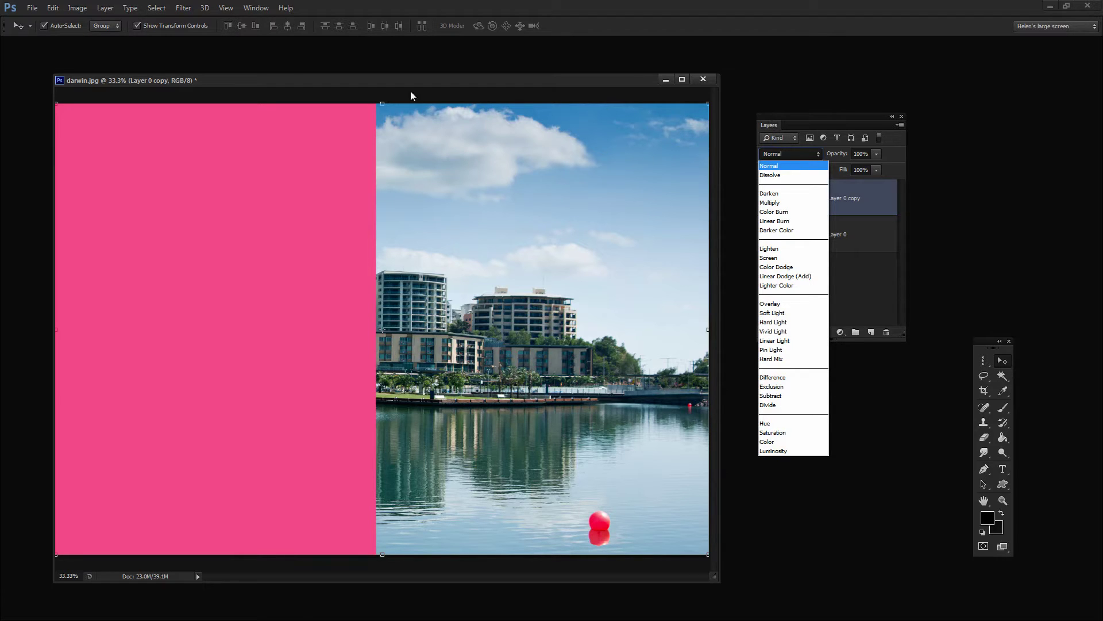
{"action": "left_click", "coordinate": [253, 11]}
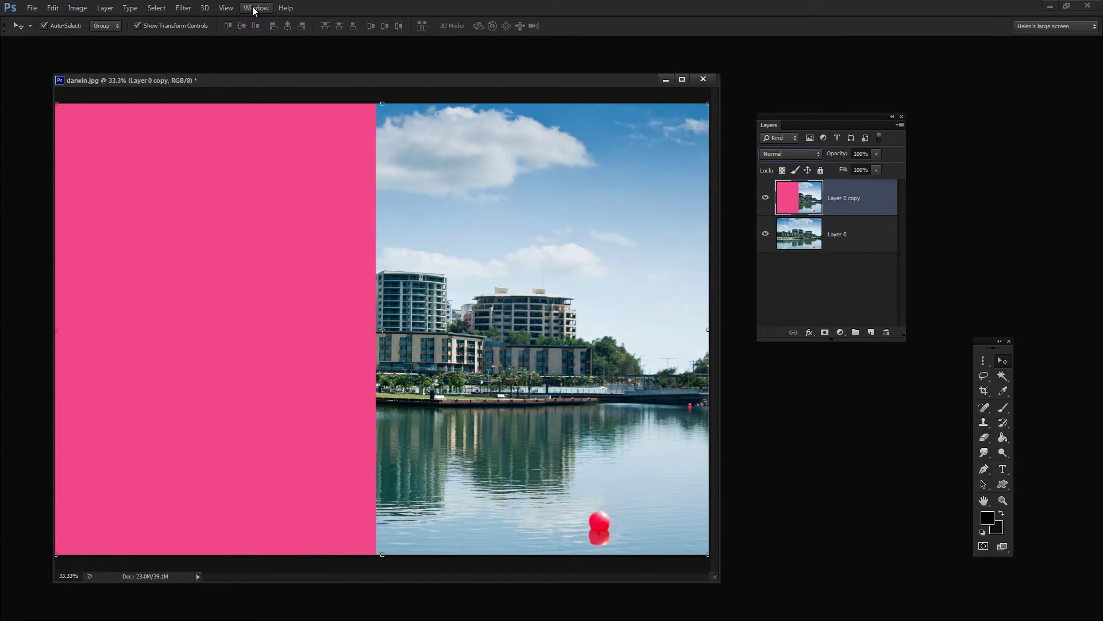
{"action": "left_click", "coordinate": [253, 9]}
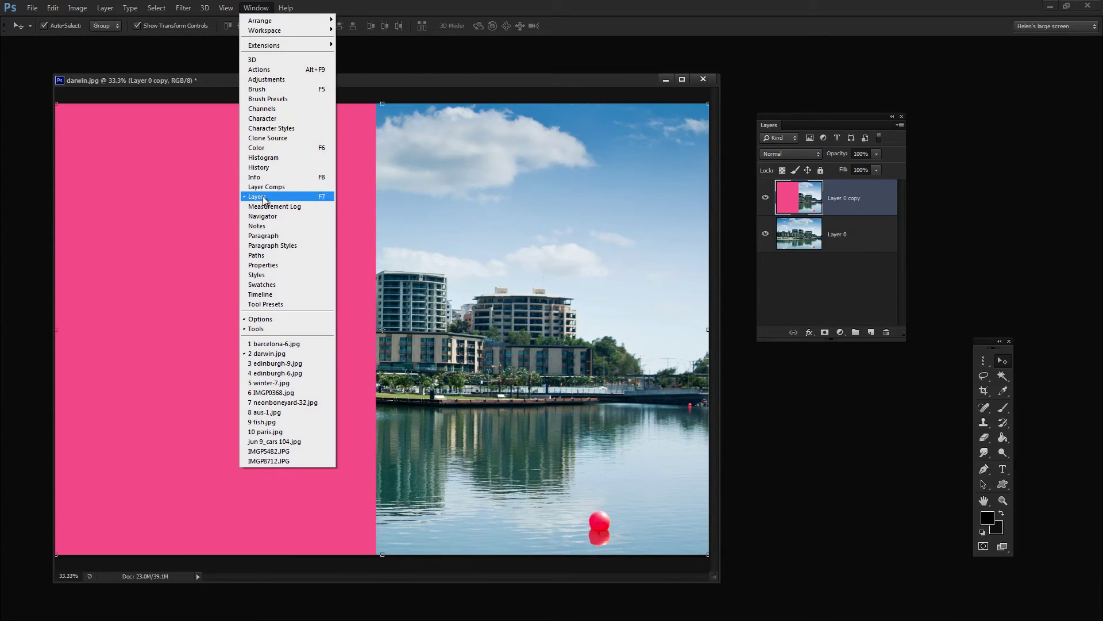
{"action": "left_click", "coordinate": [801, 284]}
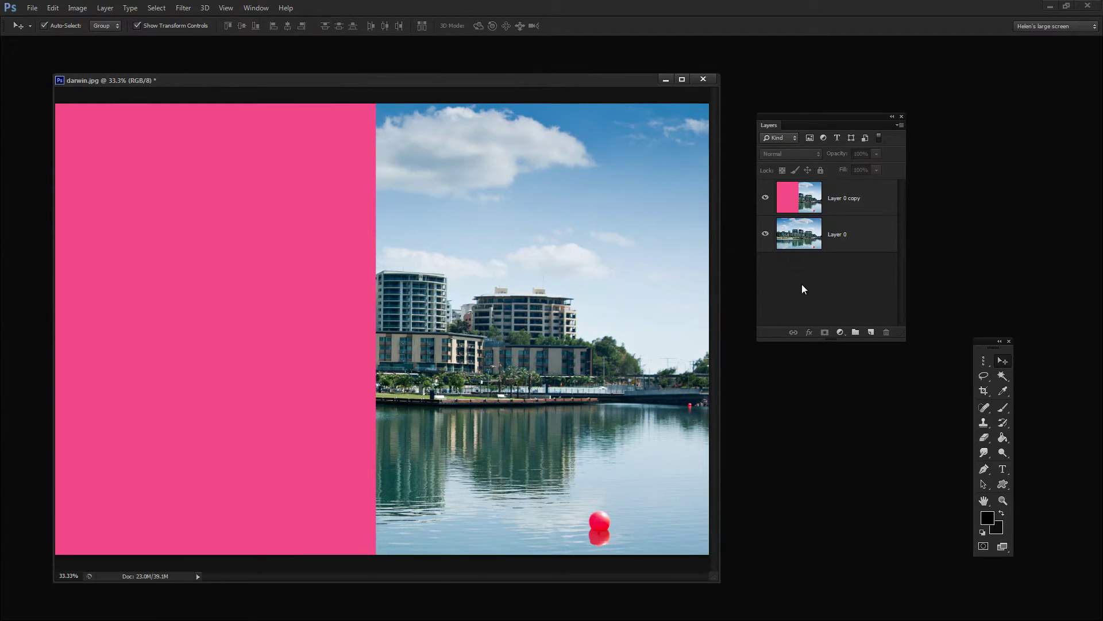
{"action": "left_click", "coordinate": [821, 200]}
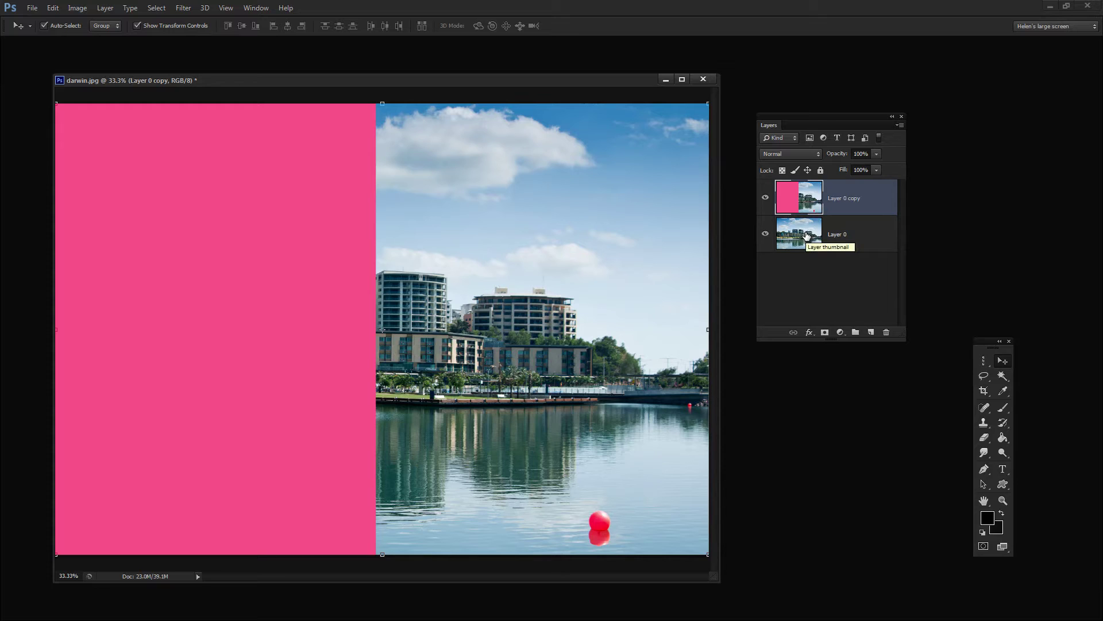
Step: Try the Screen blend mode on Layer 0 copy and compare the image with that layer hidden and shown
{"action": "left_click", "coordinate": [783, 151]}
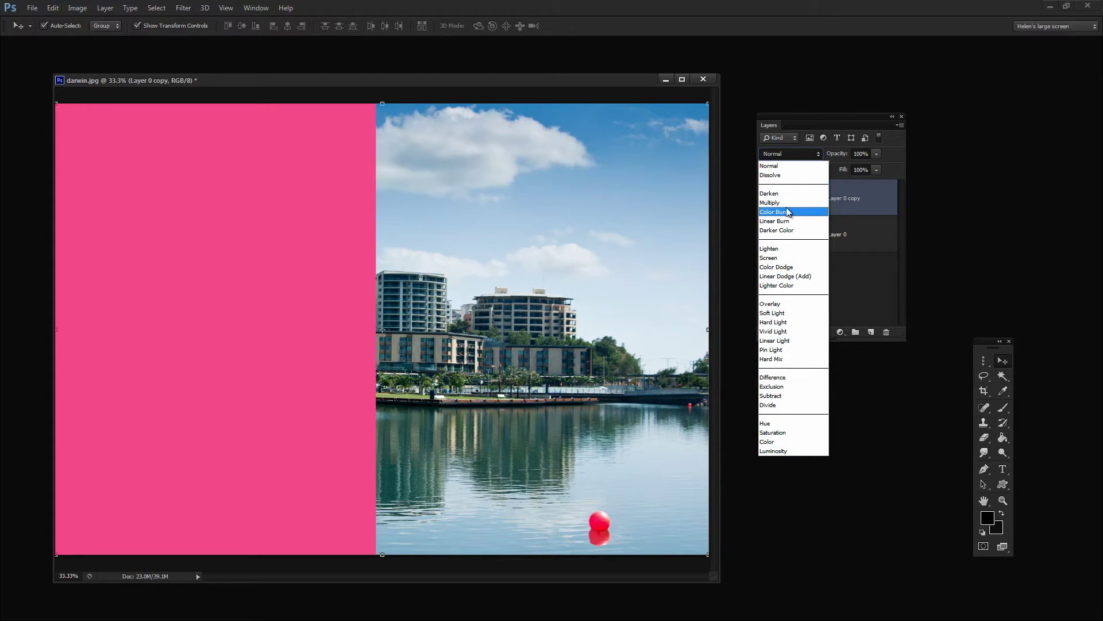
{"action": "left_click", "coordinate": [774, 259]}
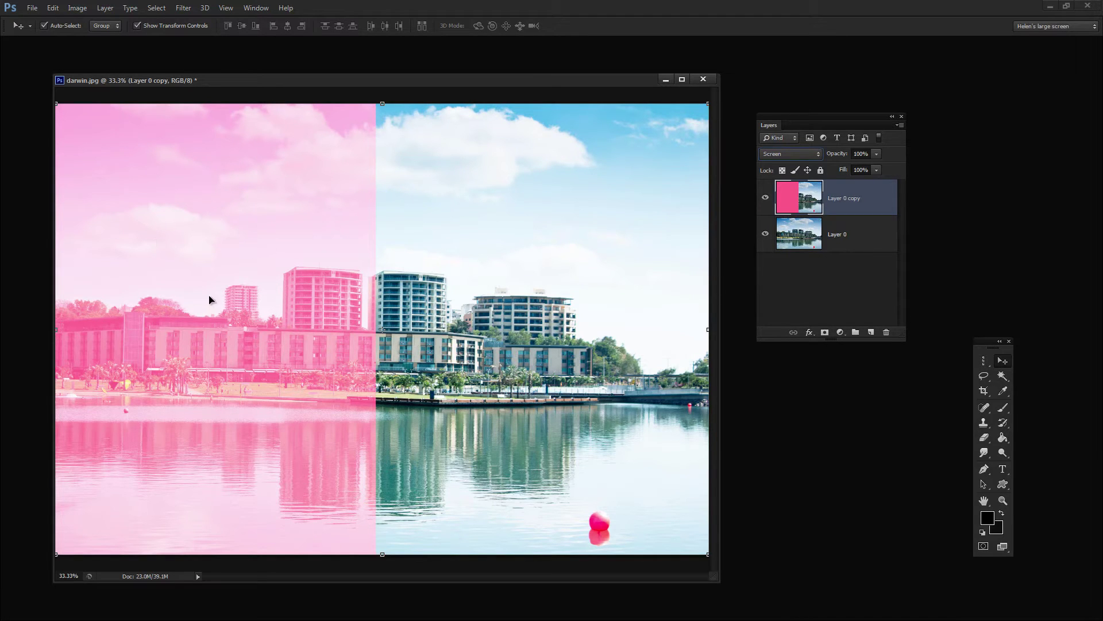
{"action": "left_click", "coordinate": [765, 198]}
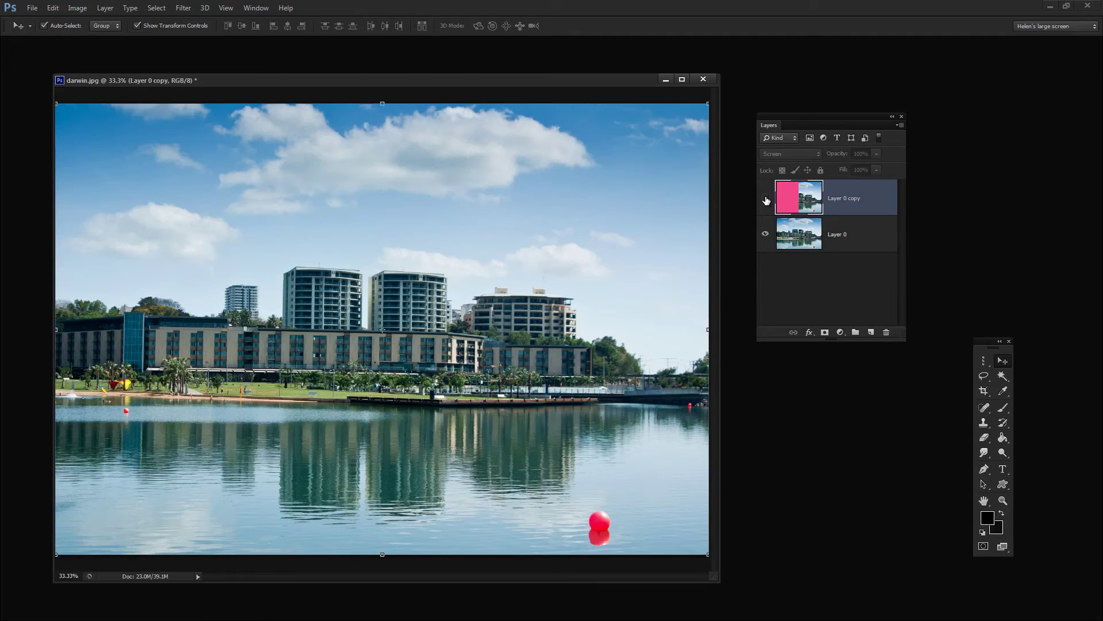
{"action": "left_click", "coordinate": [766, 197]}
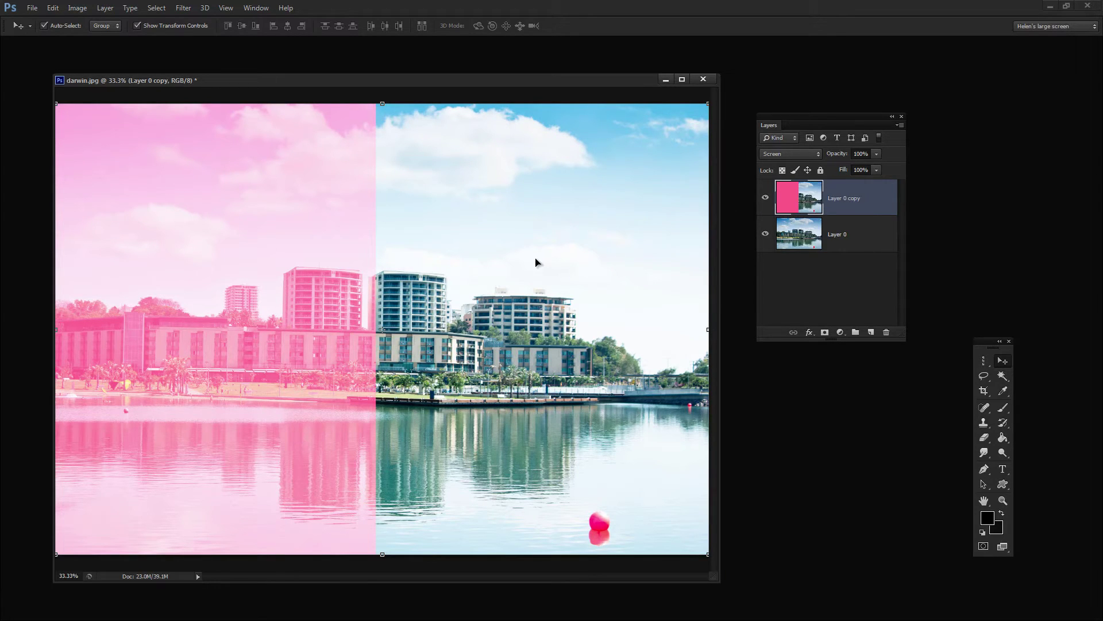
{"action": "left_click", "coordinate": [766, 198]}
{"action": "left_click", "coordinate": [765, 199]}
Step: Try the Multiply blend mode on Layer 0 copy and compare the image with and without the layer
{"action": "left_click", "coordinate": [802, 154]}
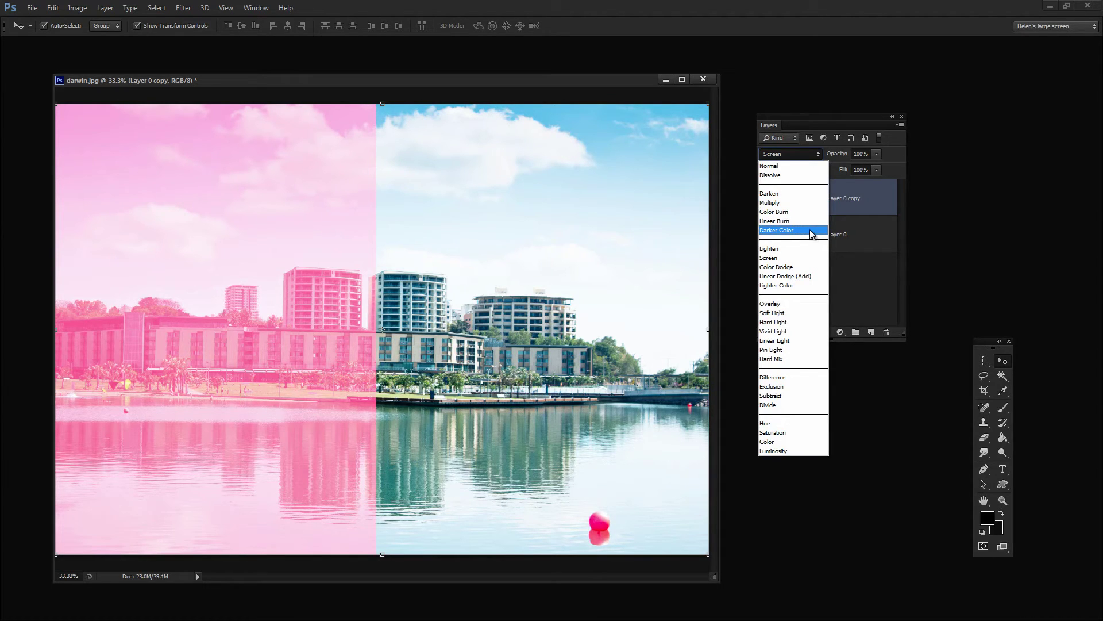
{"action": "left_click", "coordinate": [777, 205]}
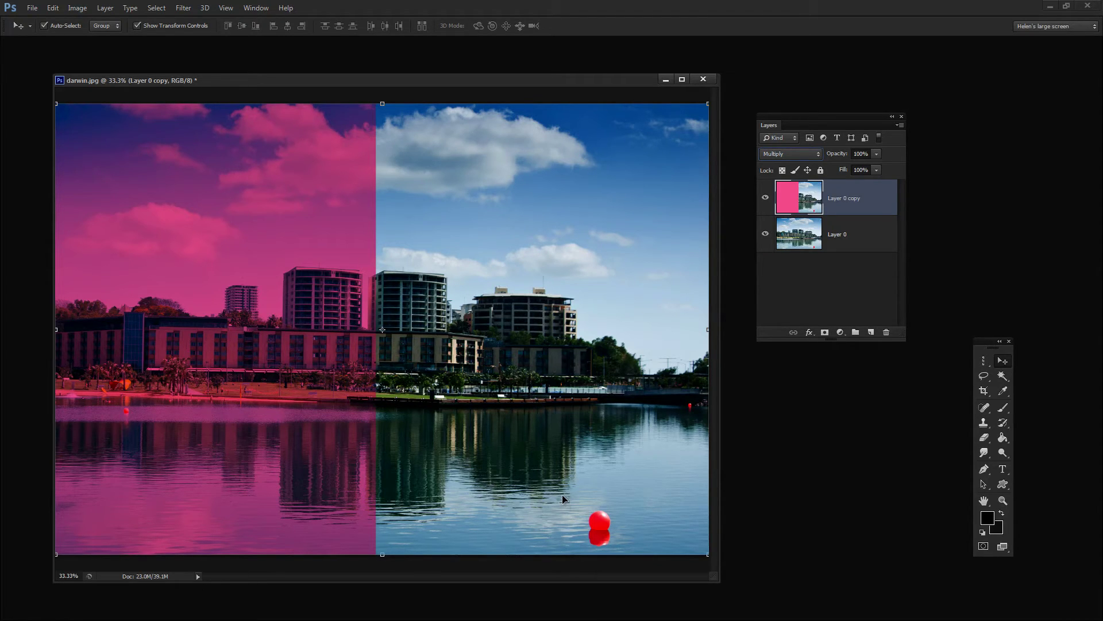
{"action": "left_click", "coordinate": [765, 198]}
{"action": "left_click", "coordinate": [765, 198]}
Step: Try the Overlay blend mode on Layer 0 copy, toggling the layer's visibility to compare it with the original photo
{"action": "left_click", "coordinate": [798, 154]}
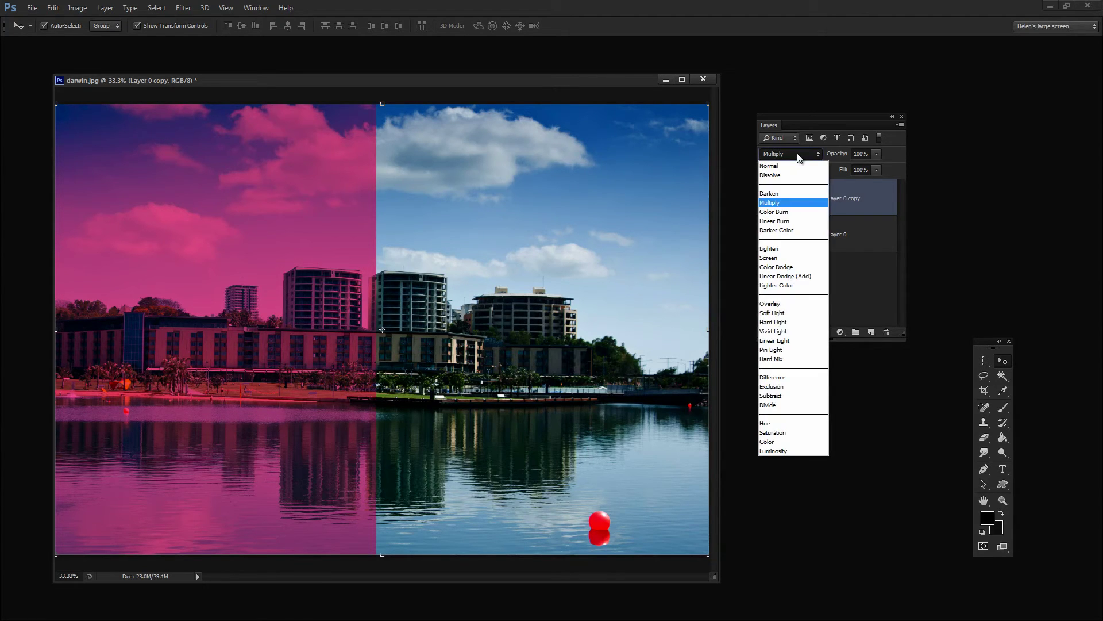
{"action": "left_click", "coordinate": [770, 303]}
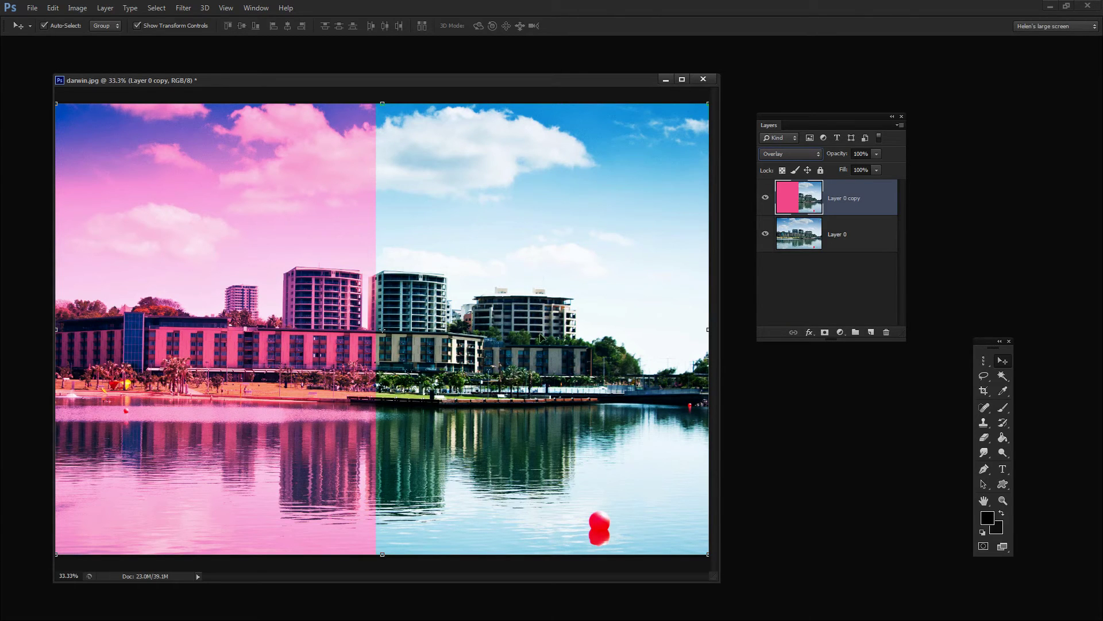
{"action": "left_click", "coordinate": [766, 199]}
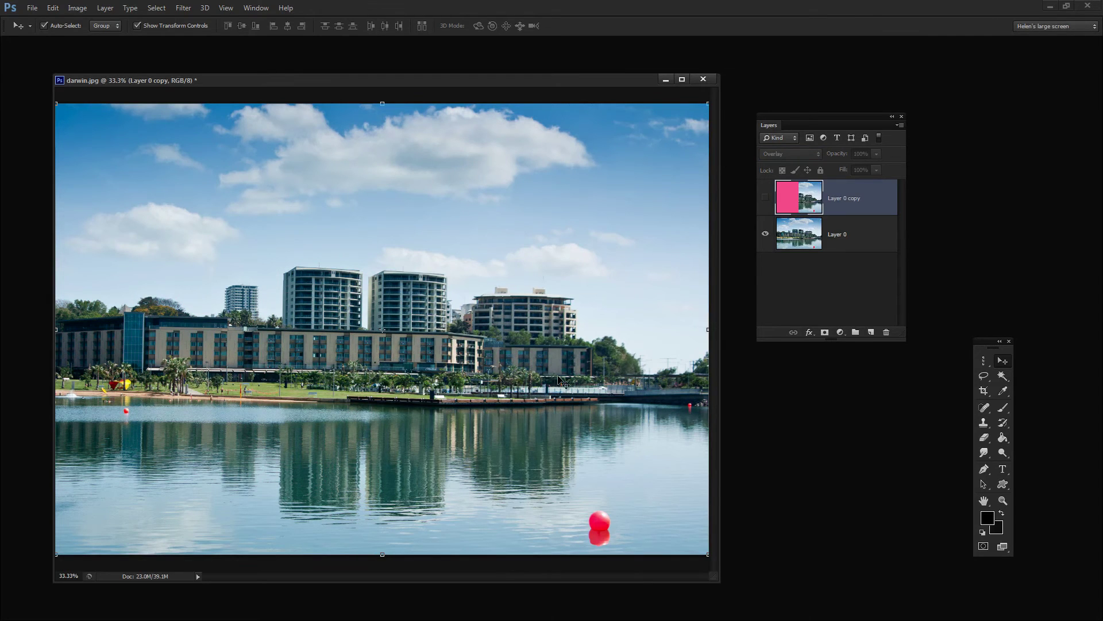
{"action": "left_click", "coordinate": [766, 199]}
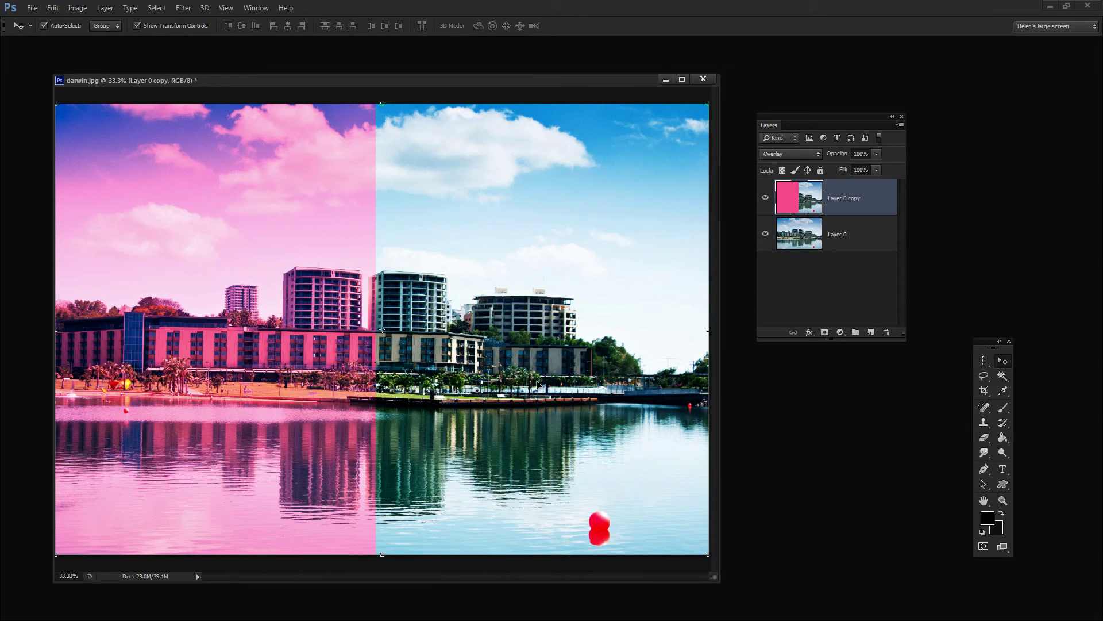
{"action": "left_click", "coordinate": [765, 197]}
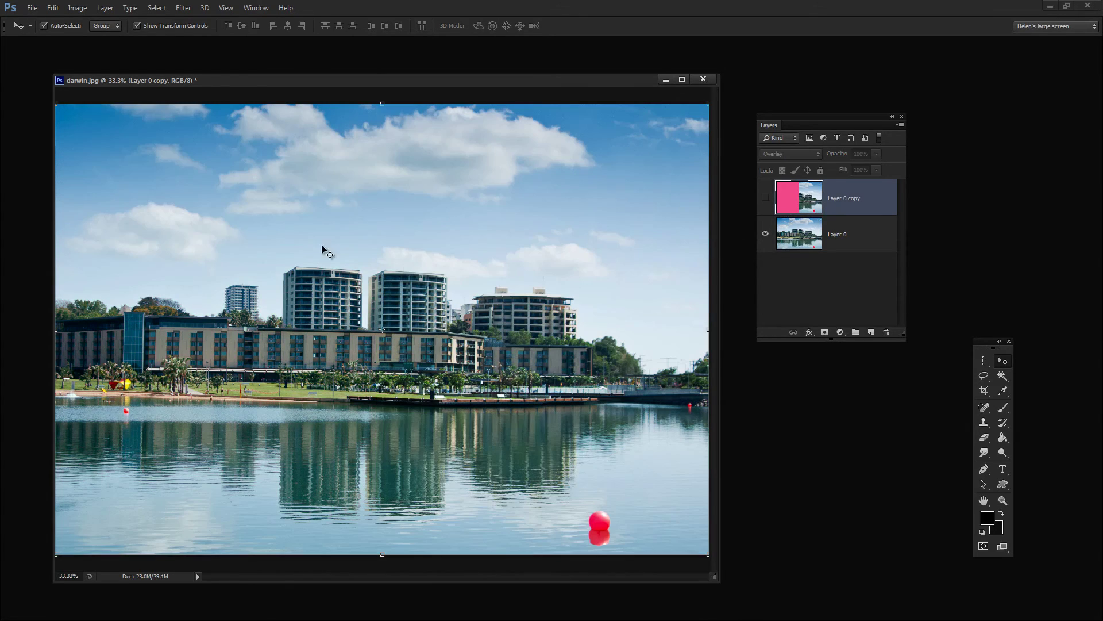
{"action": "left_click", "coordinate": [765, 198]}
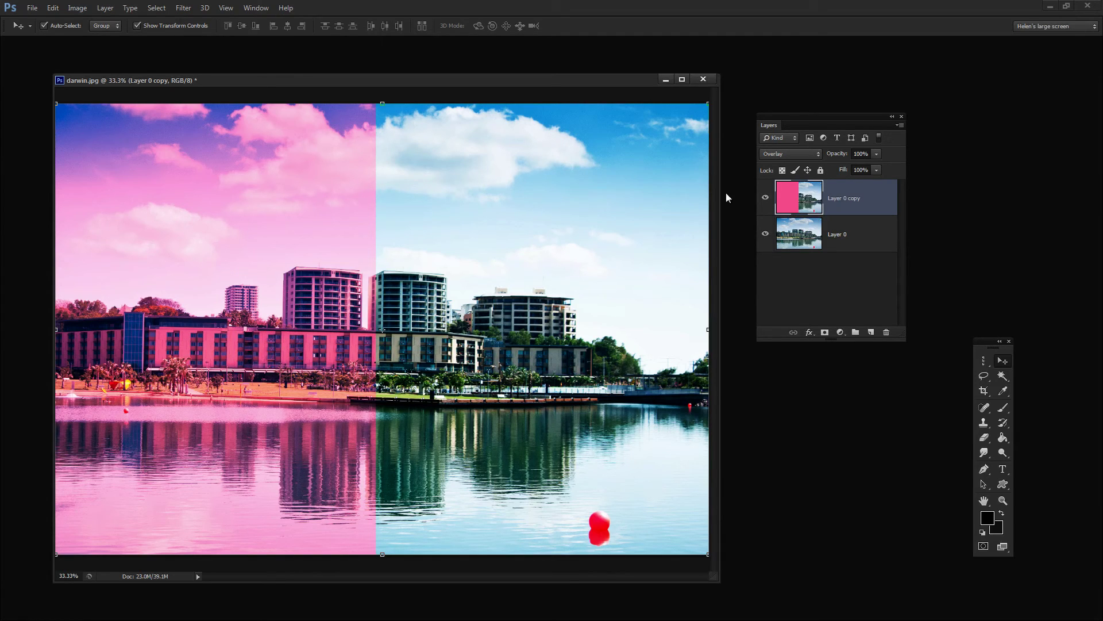
{"action": "left_click", "coordinate": [788, 159]}
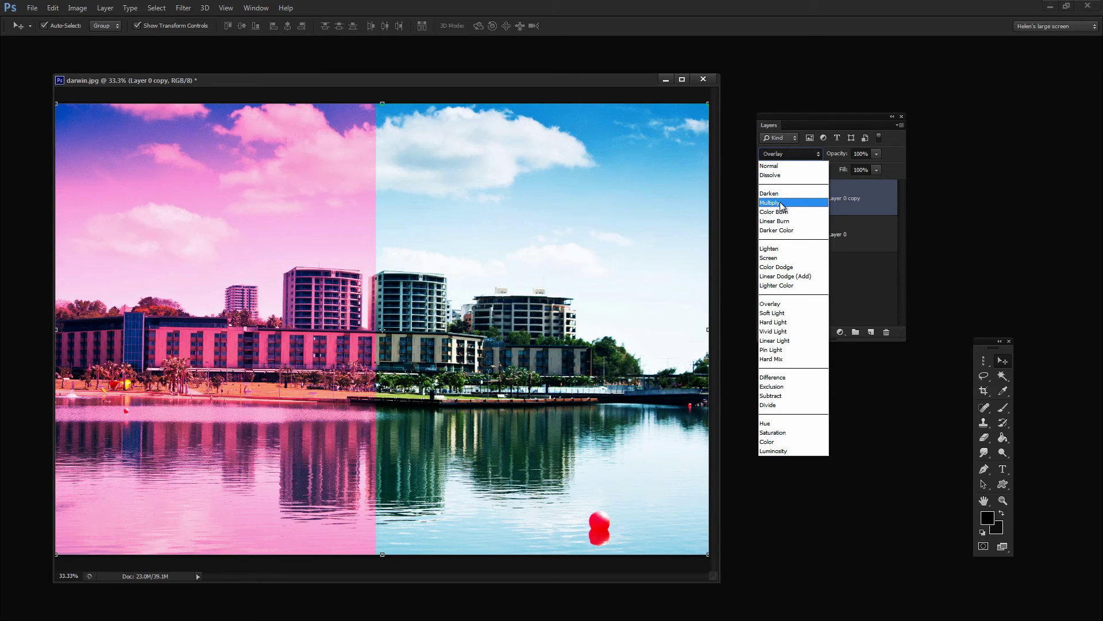
{"action": "left_click", "coordinate": [779, 308]}
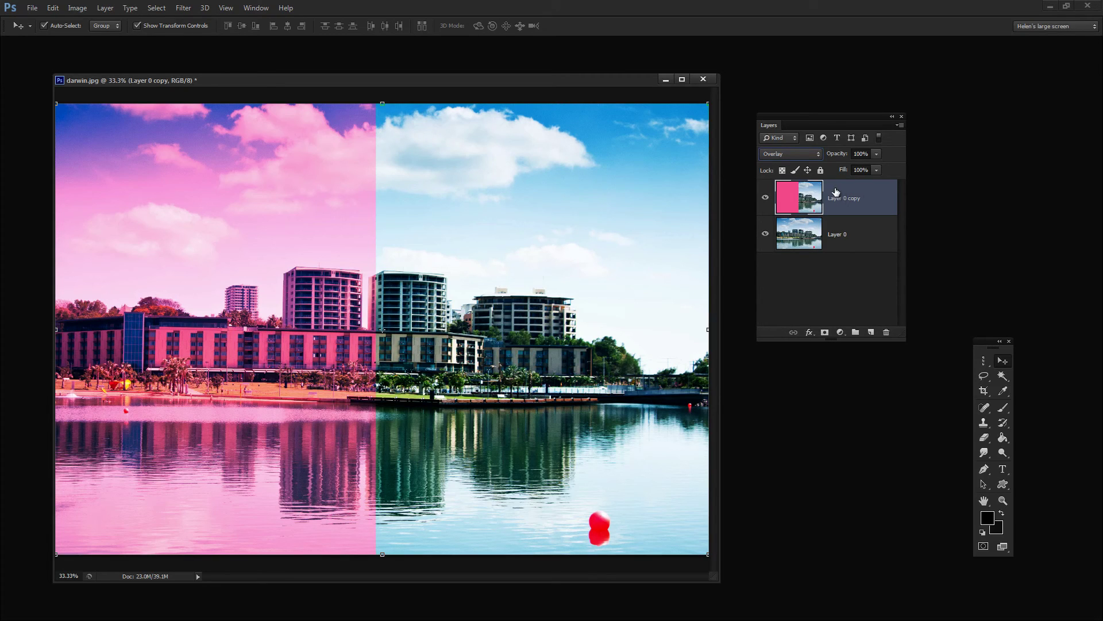
Step: Delete the half-pink Layer 0 copy and duplicate Layer 0 as a clean copy of the photo
{"action": "left_click_drag", "start_coordinate": [845, 199], "coordinate": [887, 332]}
{"action": "left_click_drag", "start_coordinate": [842, 208], "coordinate": [870, 332]}
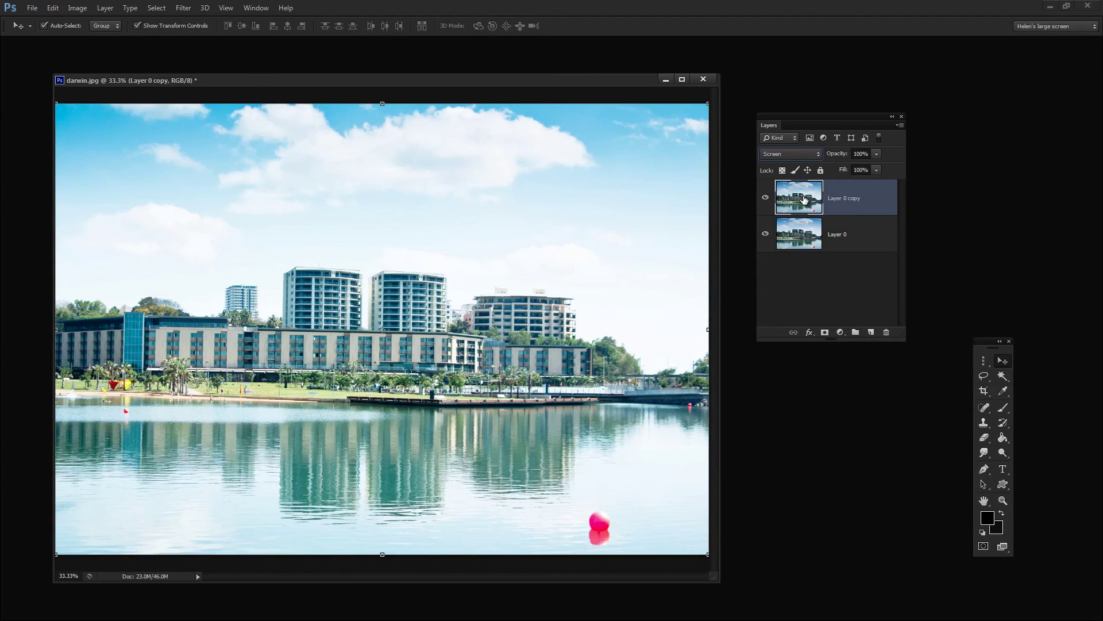
Step: Set the duplicate photo layer's blend mode to Overlay and compare the image with that layer hidden and shown
{"action": "left_click", "coordinate": [796, 162]}
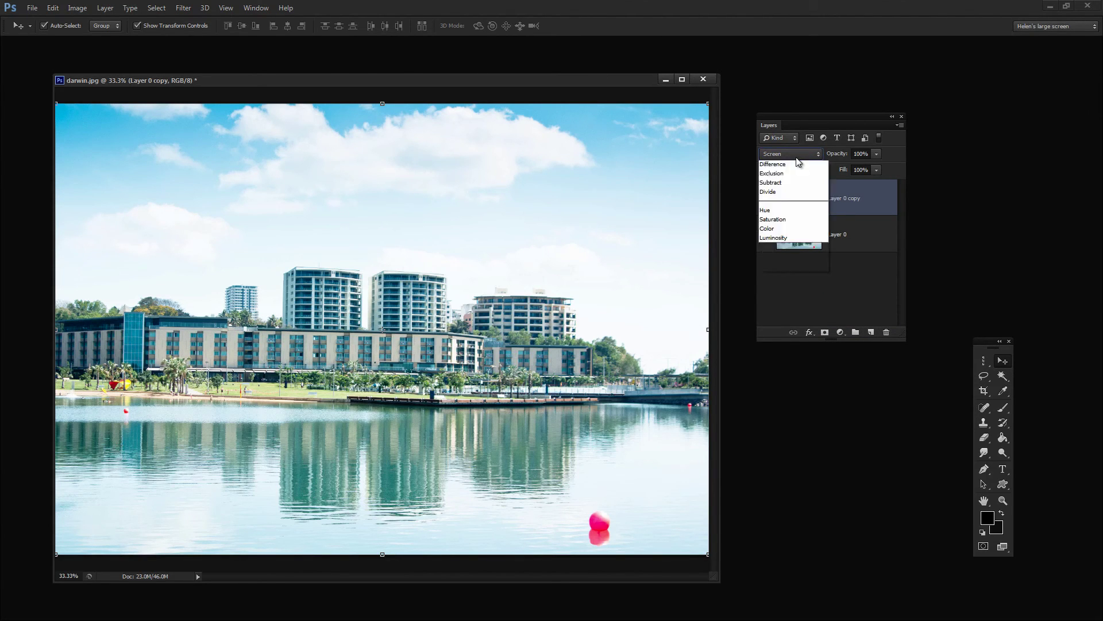
{"action": "left_click", "coordinate": [774, 304]}
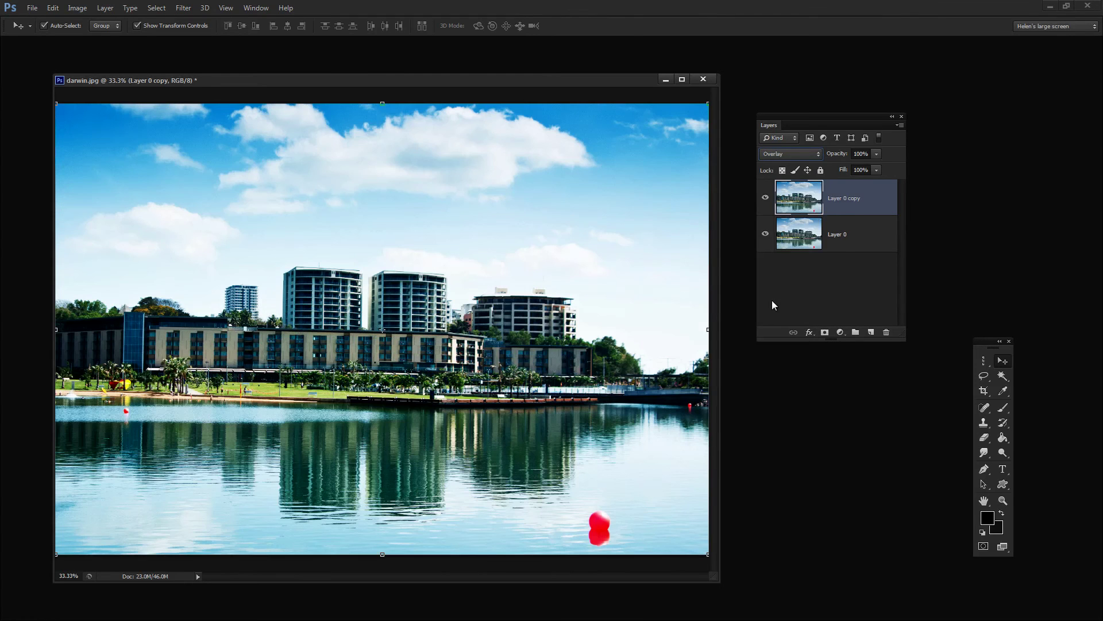
{"action": "left_click", "coordinate": [766, 198]}
{"action": "left_click", "coordinate": [766, 198]}
Step: Try 63% opacity on the duplicate layer, compare it against the original photo, and return the opacity to 100%
{"action": "left_click_drag", "start_coordinate": [841, 155], "coordinate": [820, 154]}
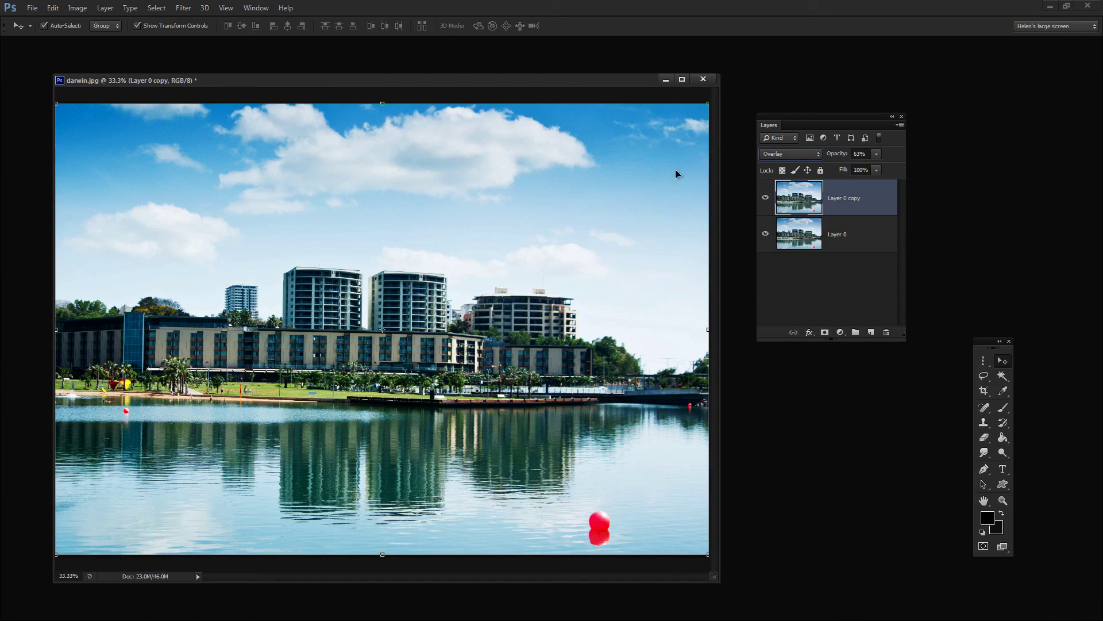
{"action": "left_click", "coordinate": [765, 199]}
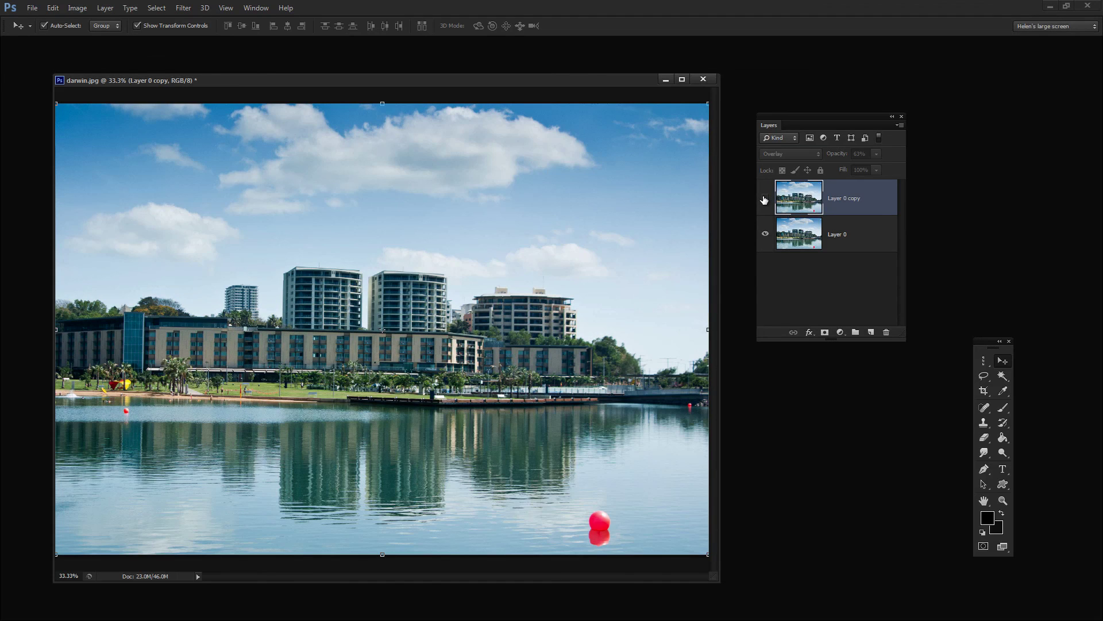
{"action": "left_click", "coordinate": [764, 199]}
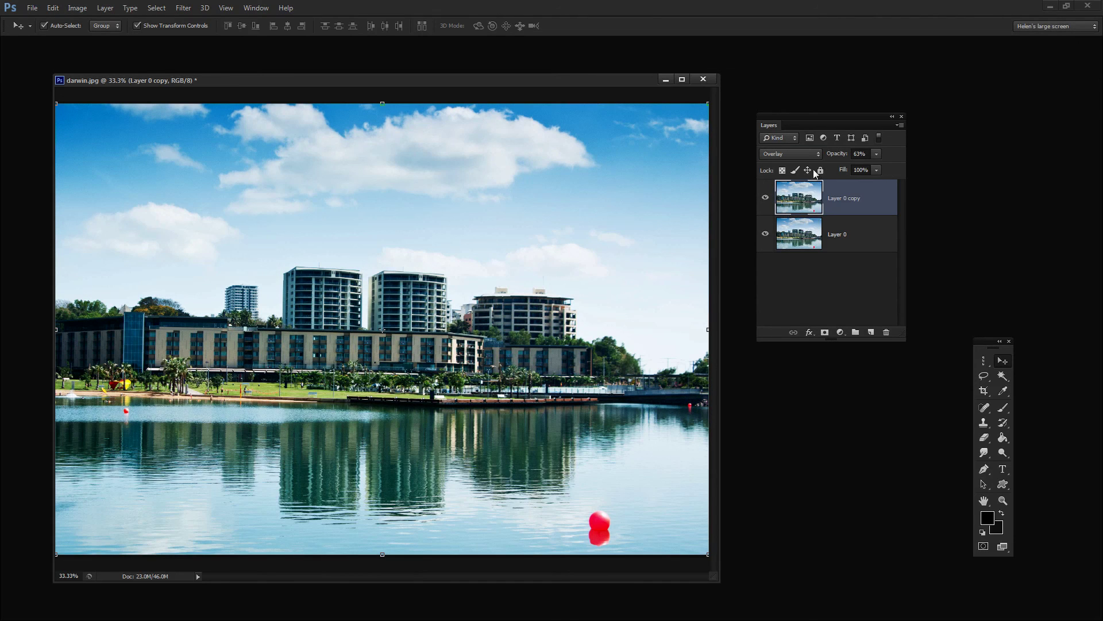
{"action": "left_click_drag", "start_coordinate": [834, 157], "coordinate": [900, 154]}
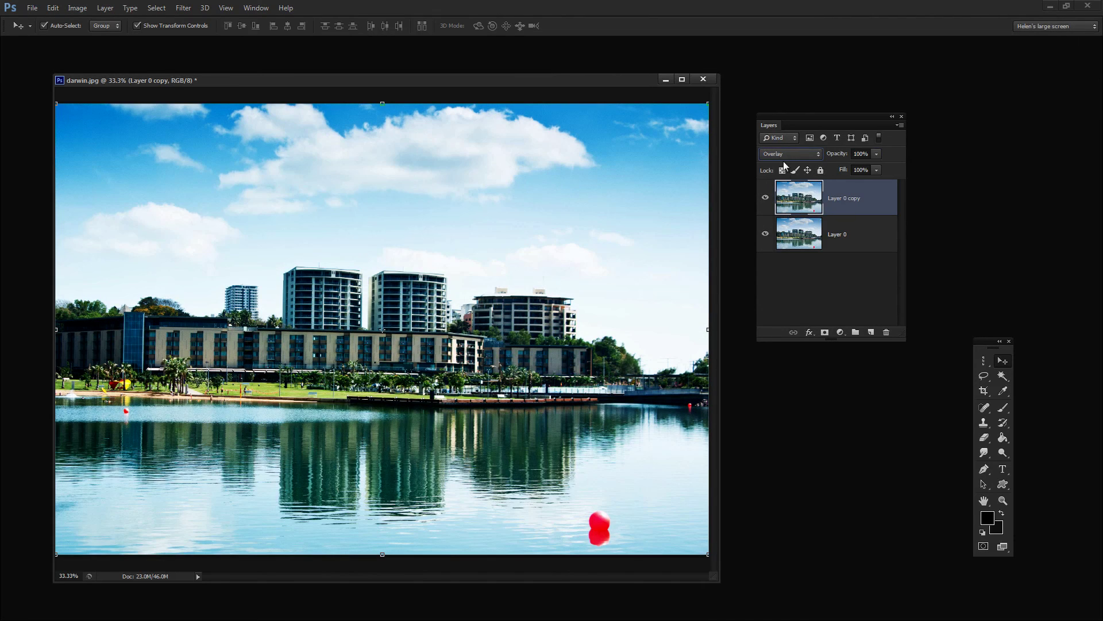